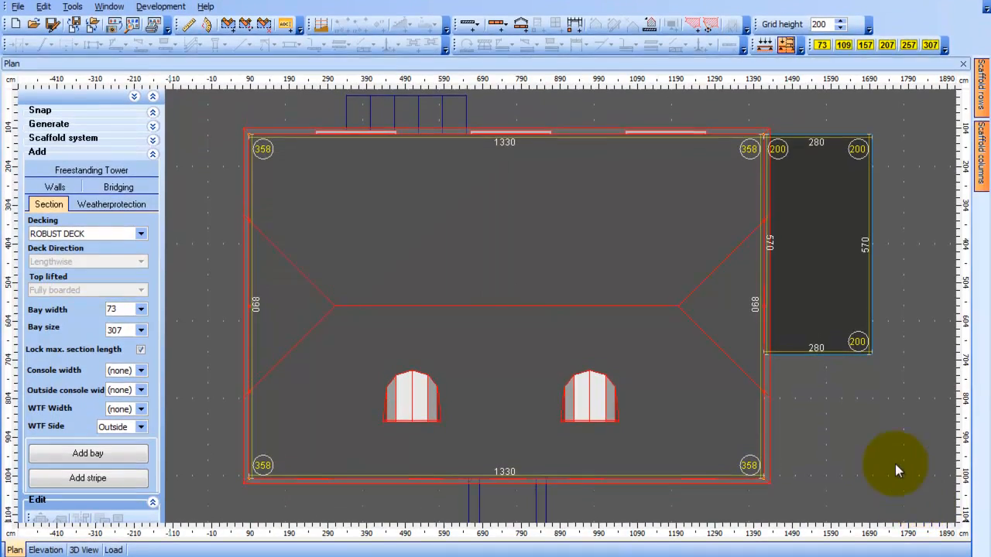
Step: Move the outer wall of the small annex 80 cm outward with Modify wall
mouse_move(880, 434)
left_mouse_down()
mouse_move(725, 426)
mouse_move(675, 440)
left_mouse_up()
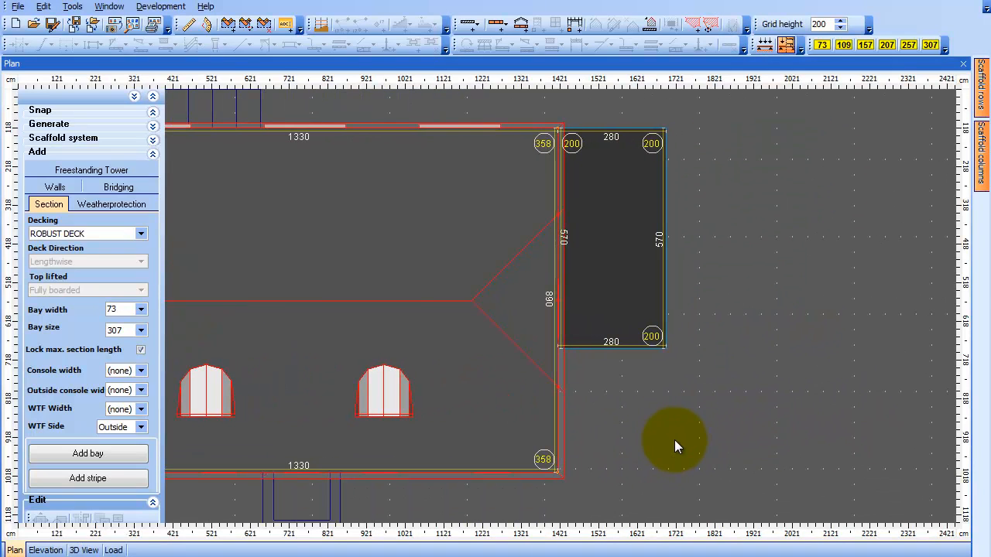
left_click(611, 217)
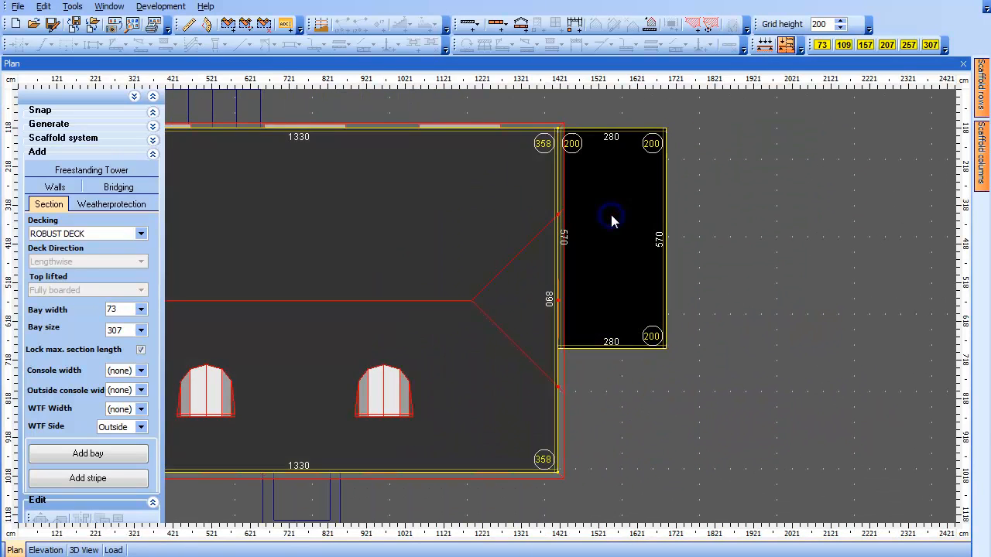
right_click(612, 222)
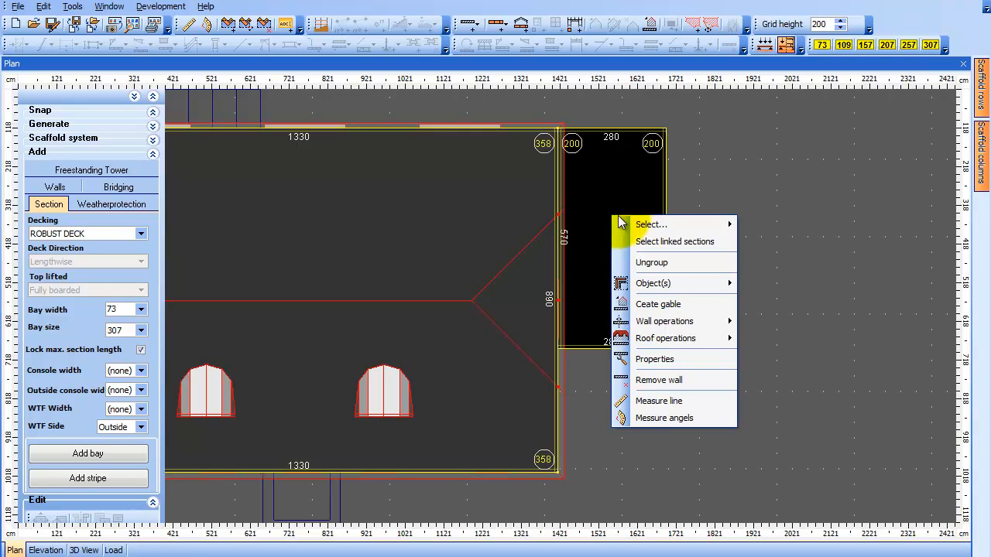
mouse_move(728, 321)
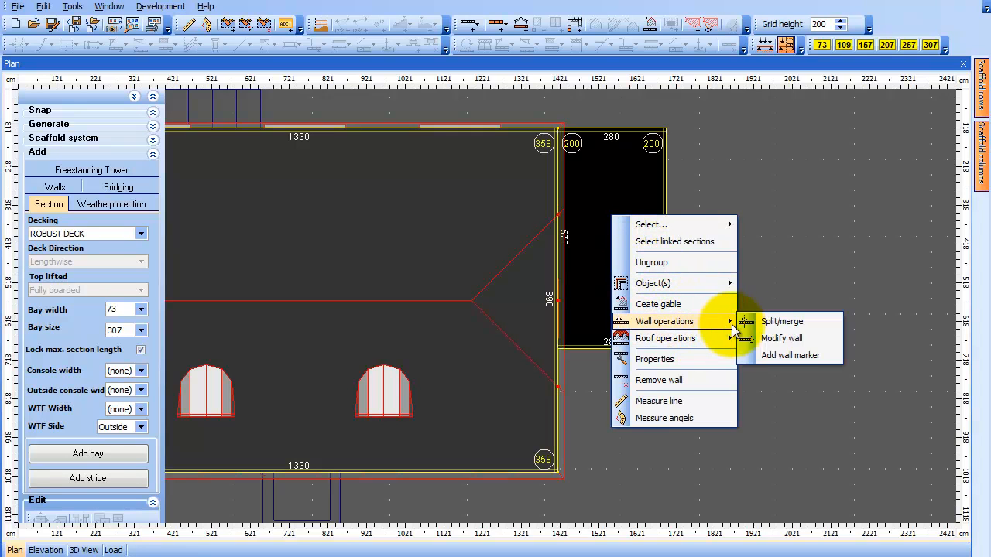
left_click(801, 337)
left_click(665, 255)
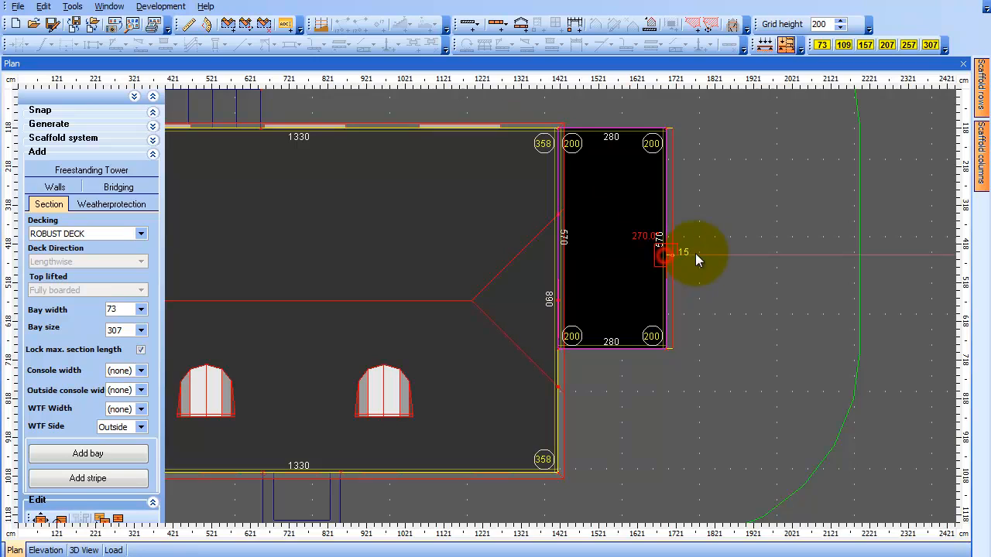
key("Tab")
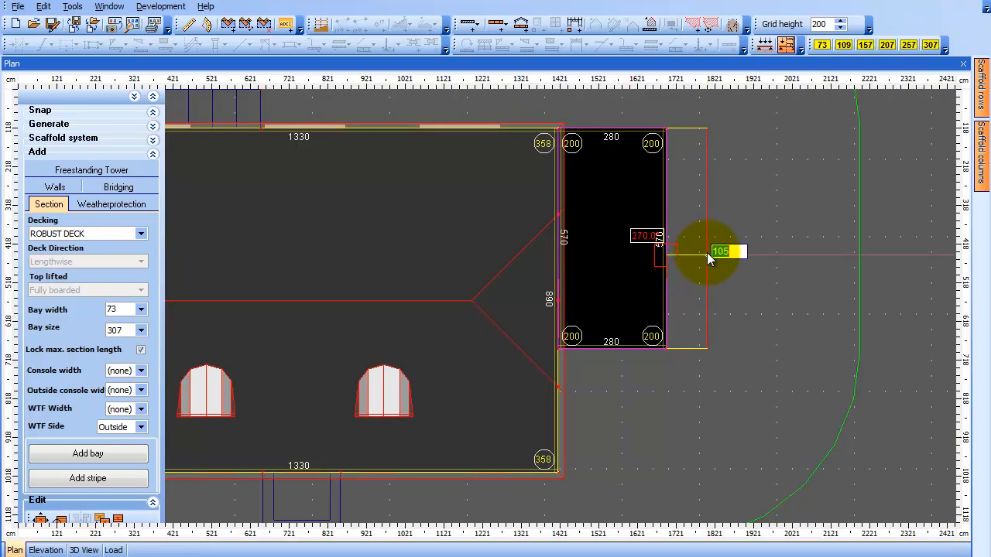
type("80")
key("Return")
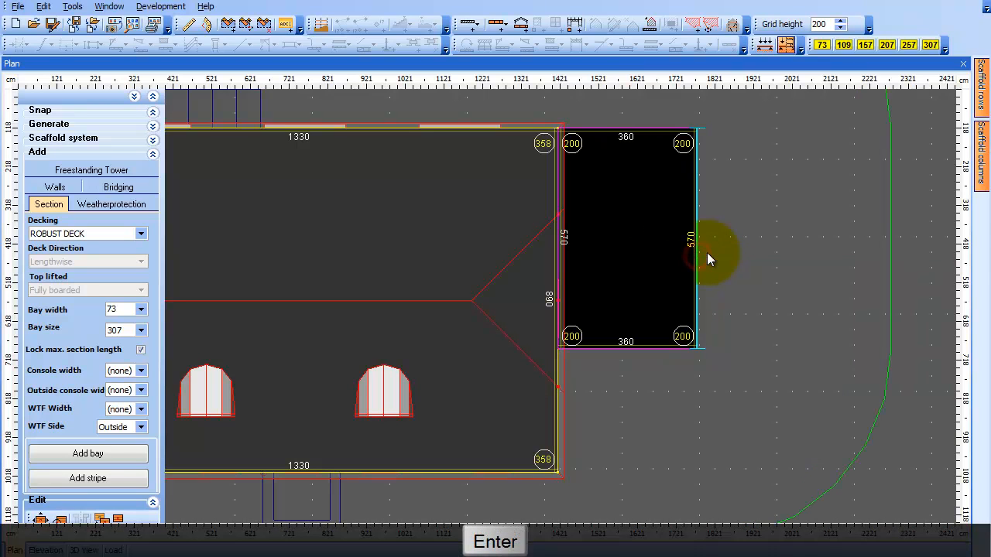
key("Escape")
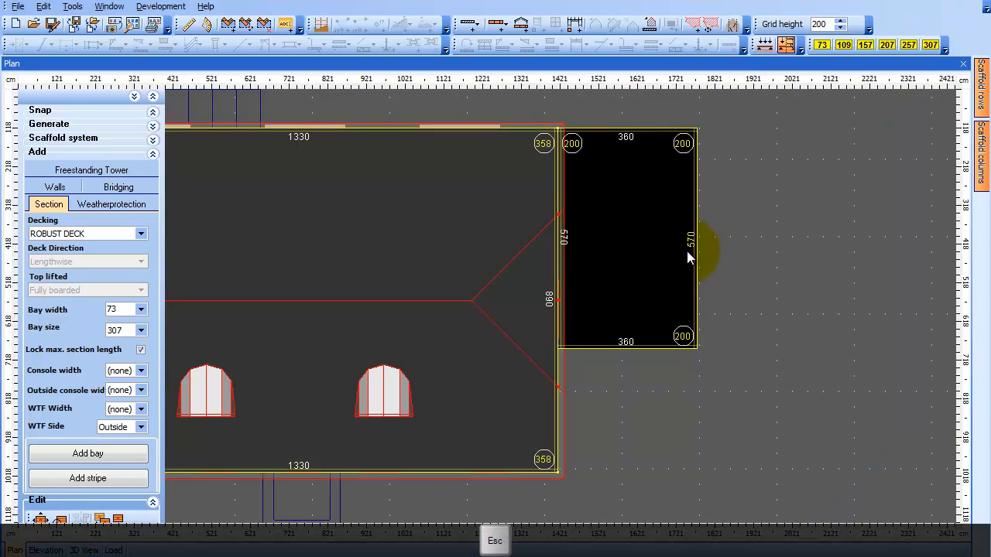
Step: Start a roof on the extended annex and set the roof angle to 0 degrees for all segments
left_click(636, 216)
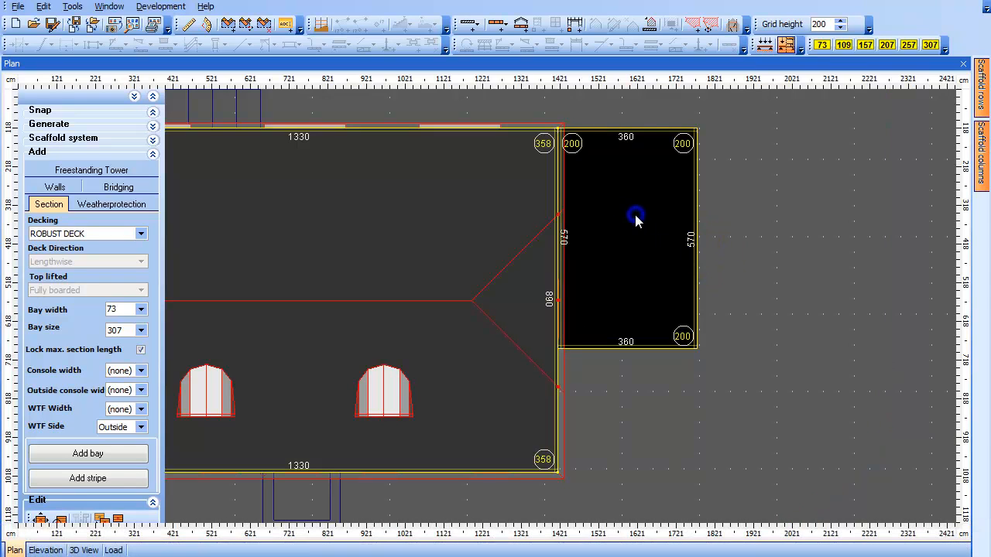
right_click(635, 216)
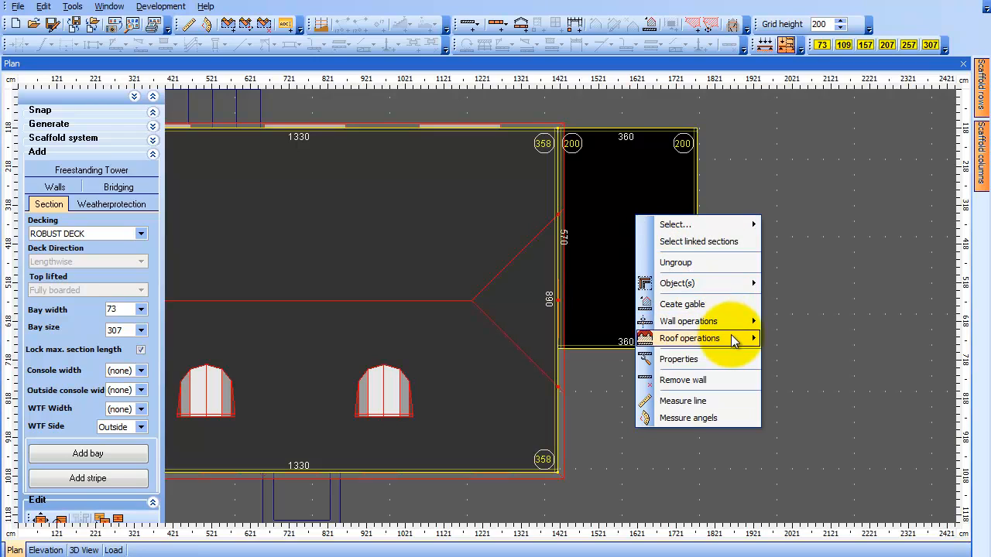
mouse_move(755, 339)
left_click(856, 339)
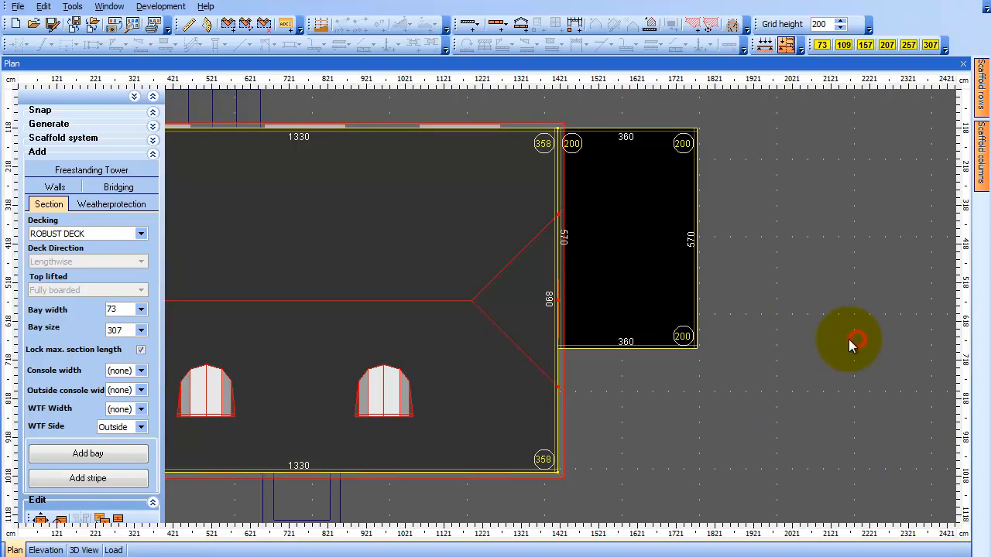
left_click(696, 274)
right_click(696, 274)
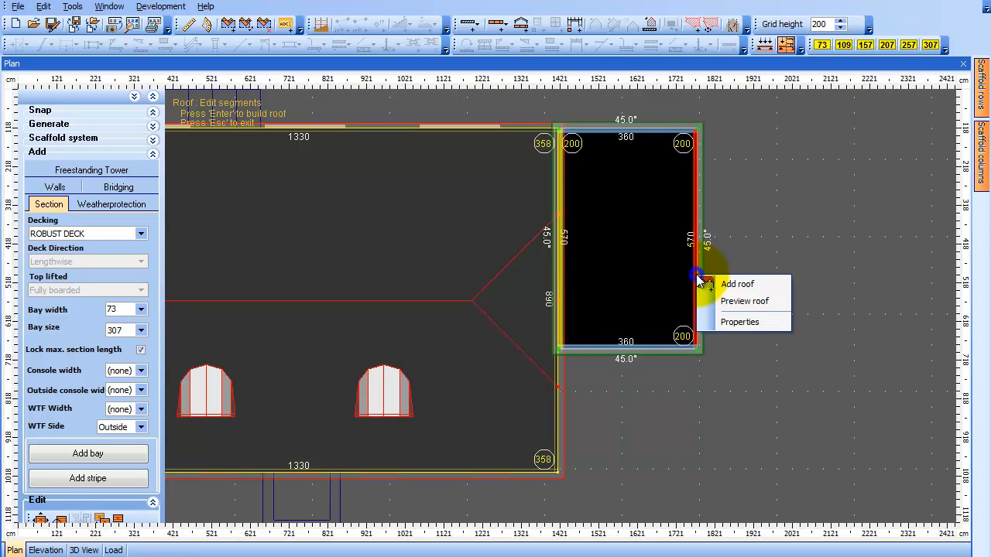
left_click(765, 323)
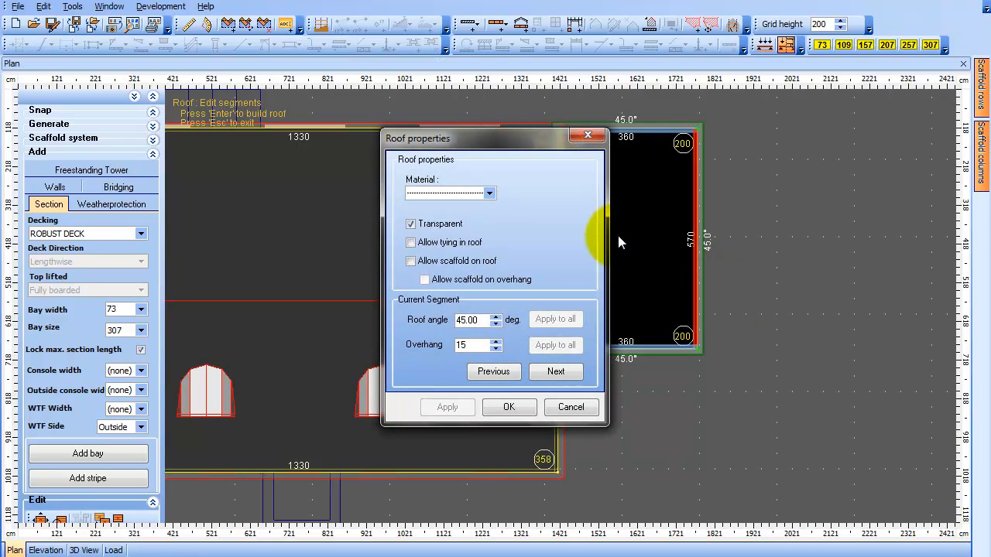
left_click_drag(542, 140, 452, 124)
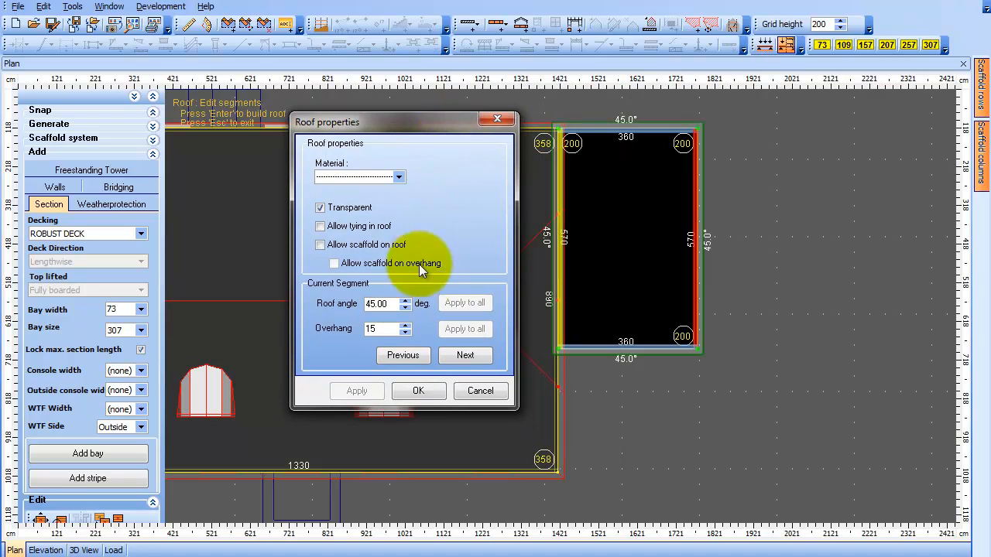
left_click(384, 304)
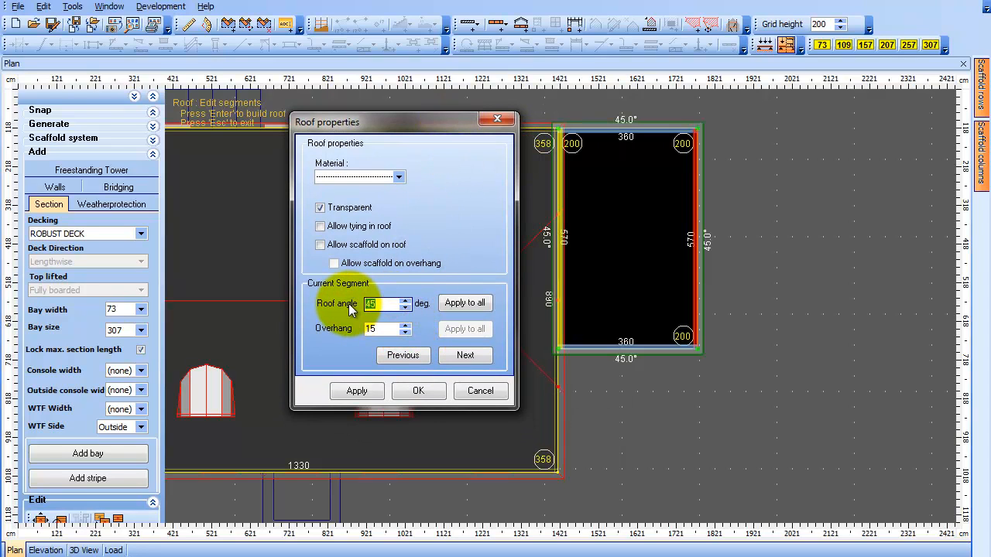
type("0")
left_click(472, 303)
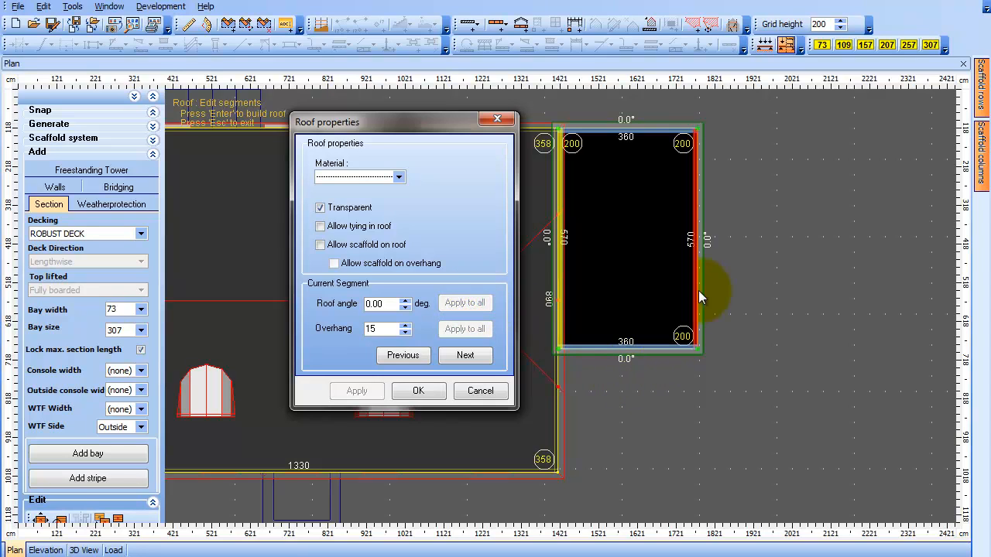
Step: Set the roof overhang to 5 cm for all segments, then add the roof to the annex and check it in 3D
left_click(383, 329)
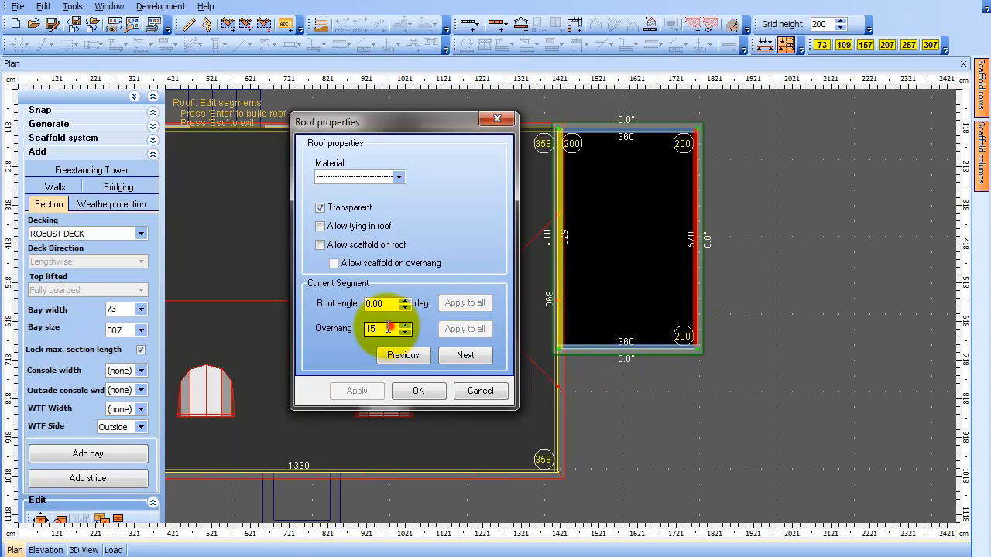
type("5")
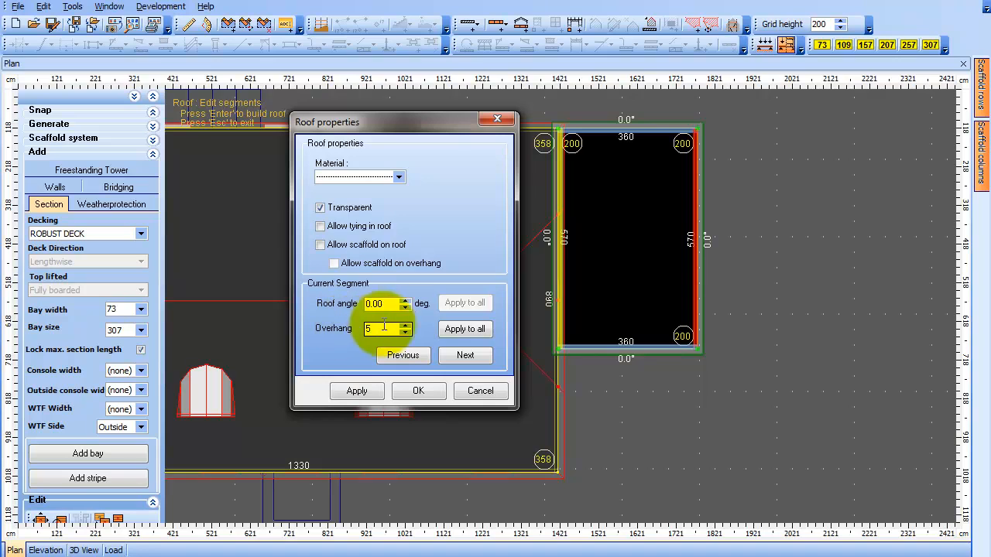
left_click(467, 329)
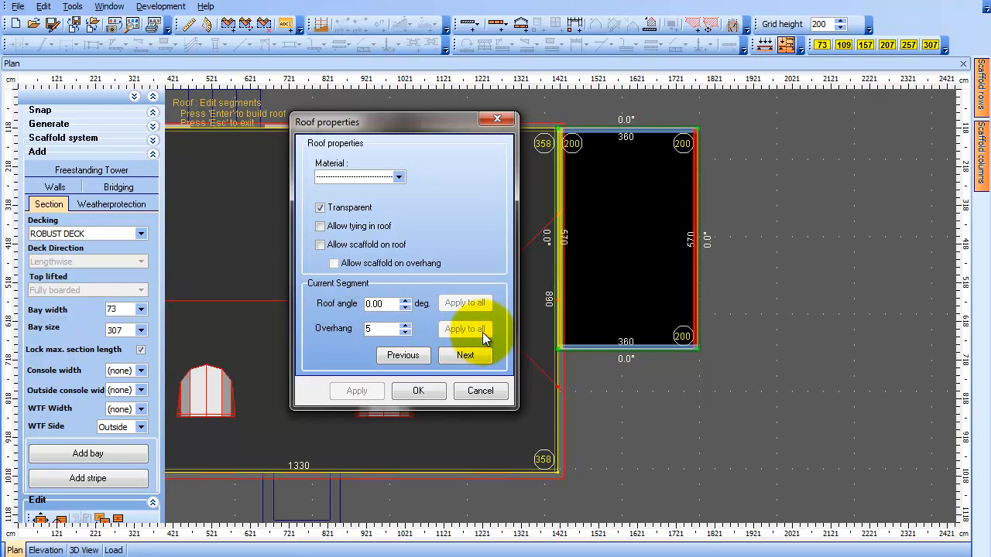
left_click(427, 389)
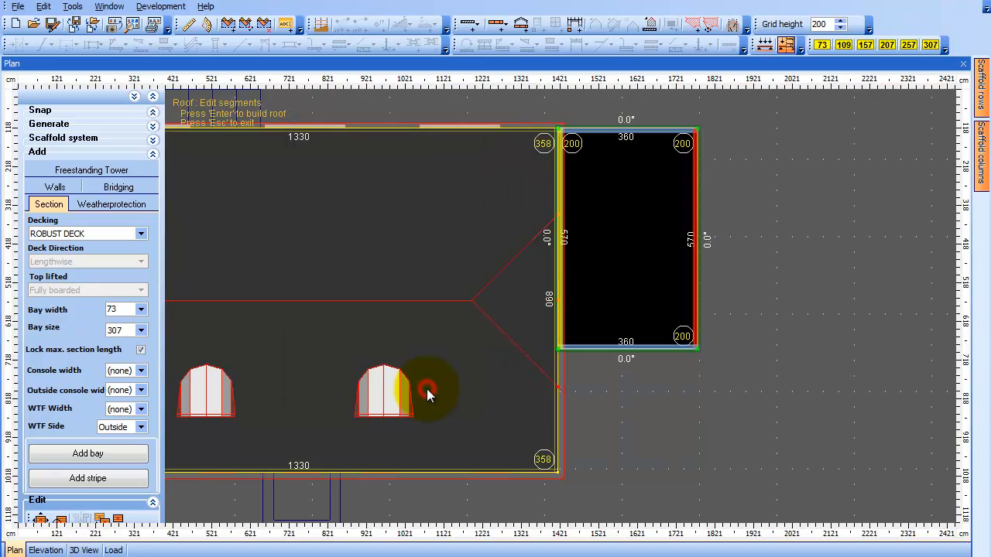
right_click(624, 216)
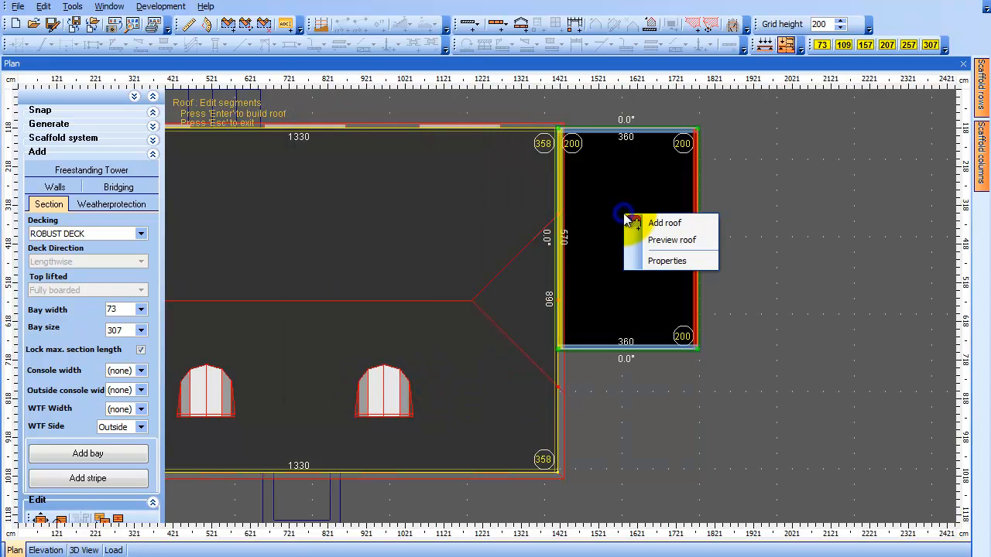
left_click(700, 225)
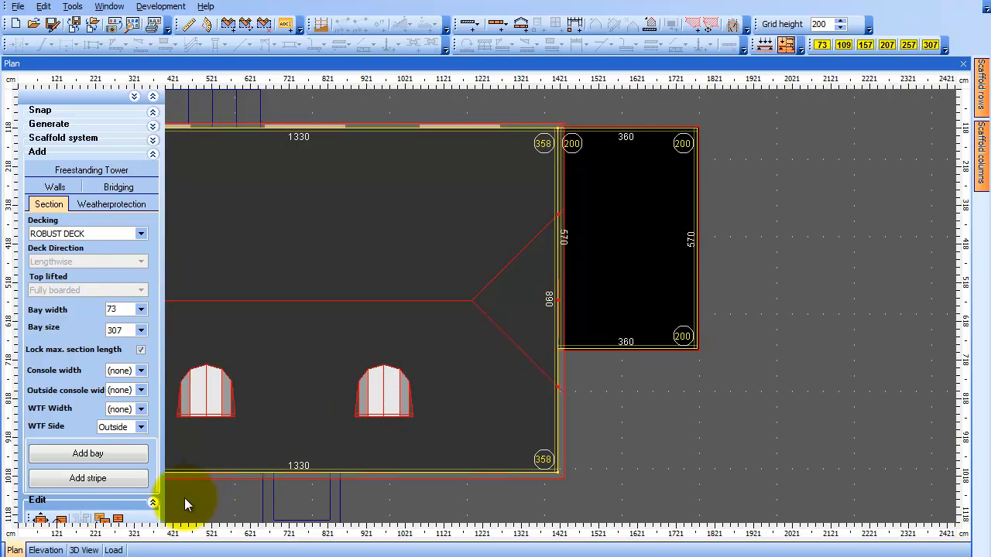
left_click(84, 550)
left_click_drag(572, 486, 526, 466)
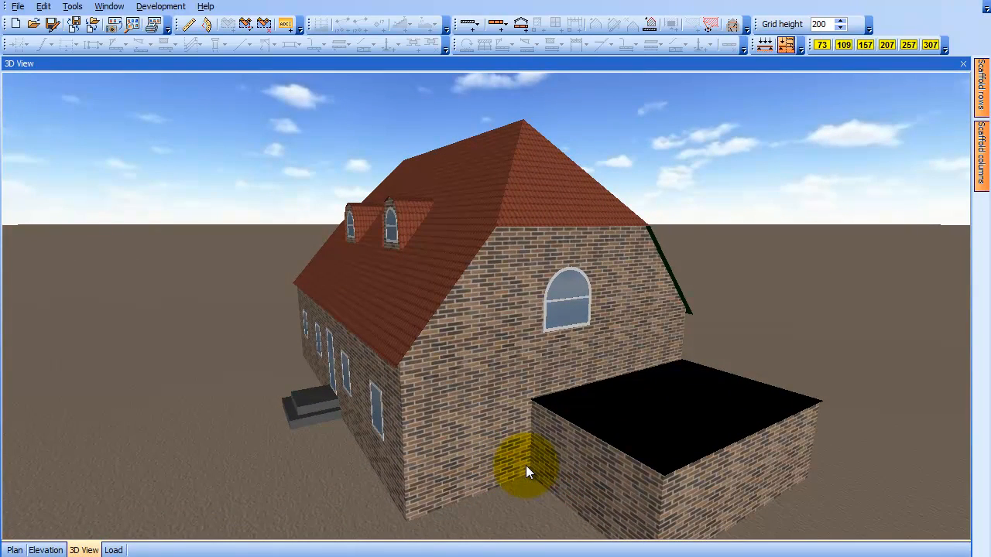
Step: Enable Allow scaffold on roof in the annex roof's properties in the plan
left_click(14, 551)
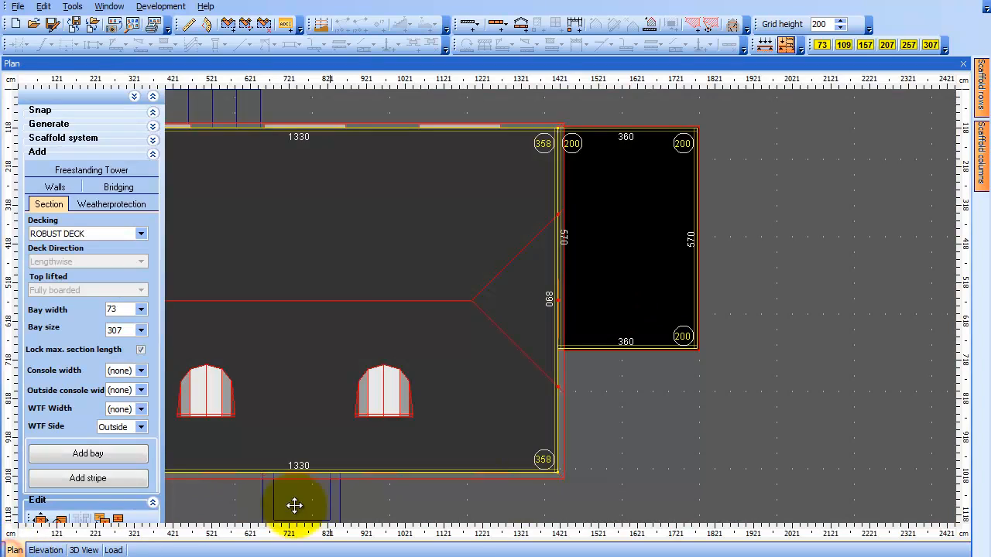
right_click(649, 240)
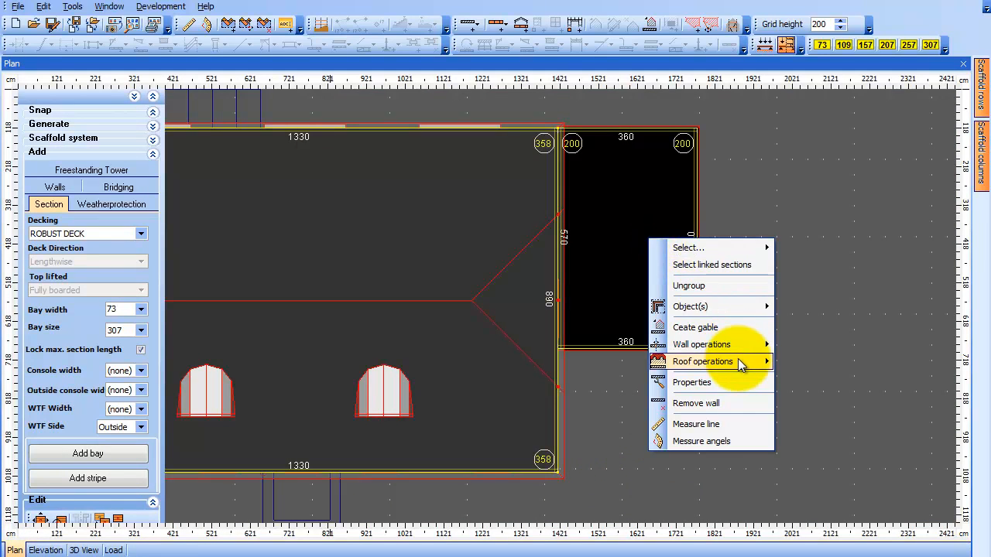
mouse_move(741, 364)
left_click(840, 393)
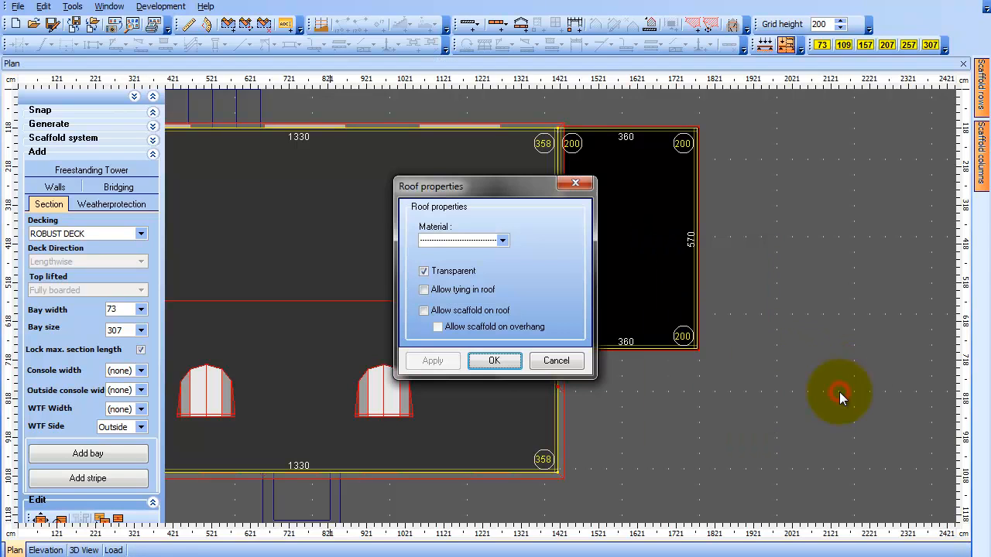
left_click(503, 313)
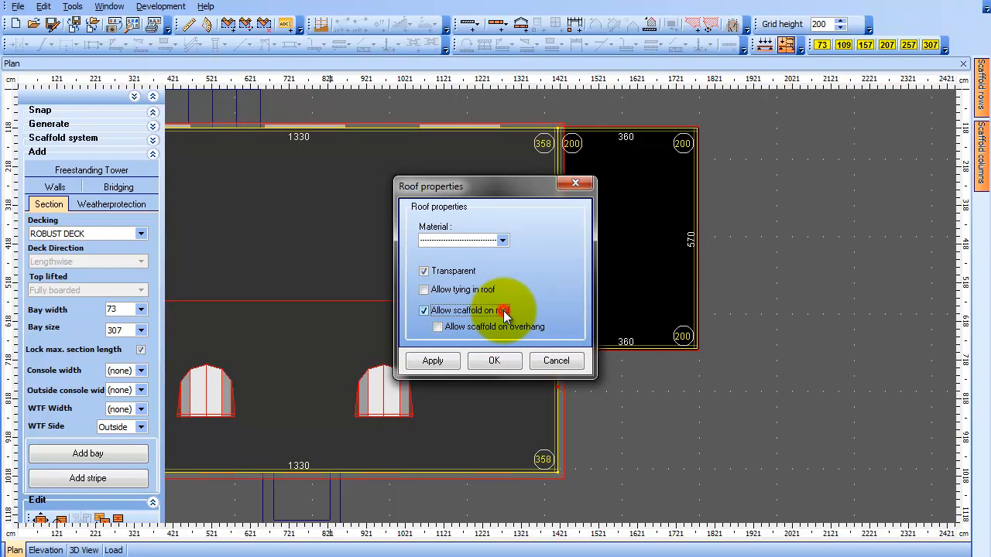
left_click(433, 361)
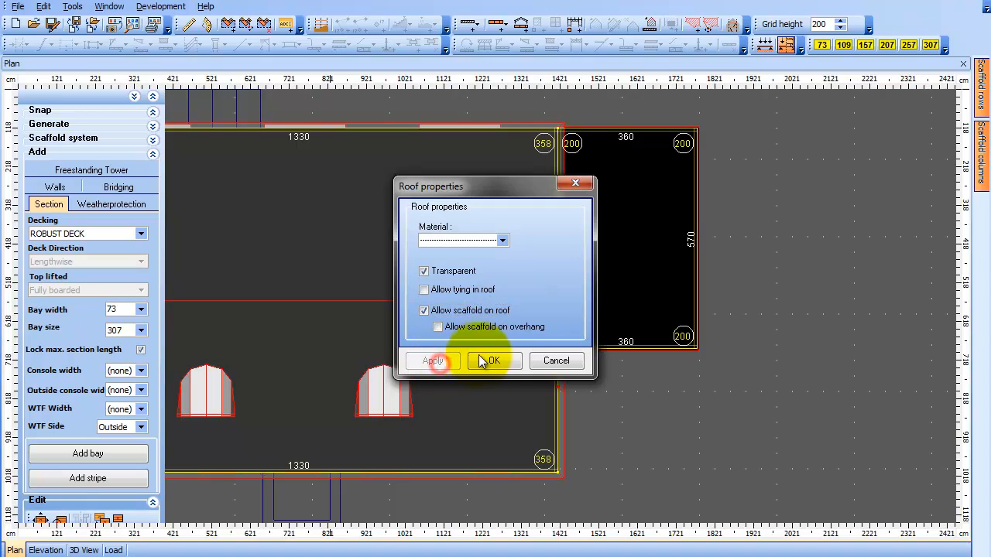
left_click(494, 360)
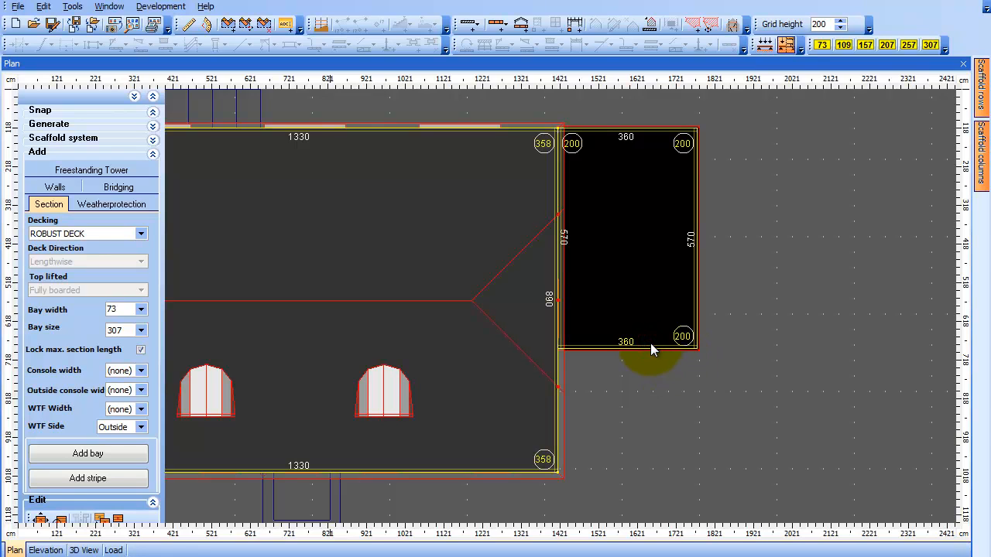
Step: Add a gateway about 1.89 m wide and 1.45 m high to the annex's 360 cm wall in elevation
left_click(46, 550)
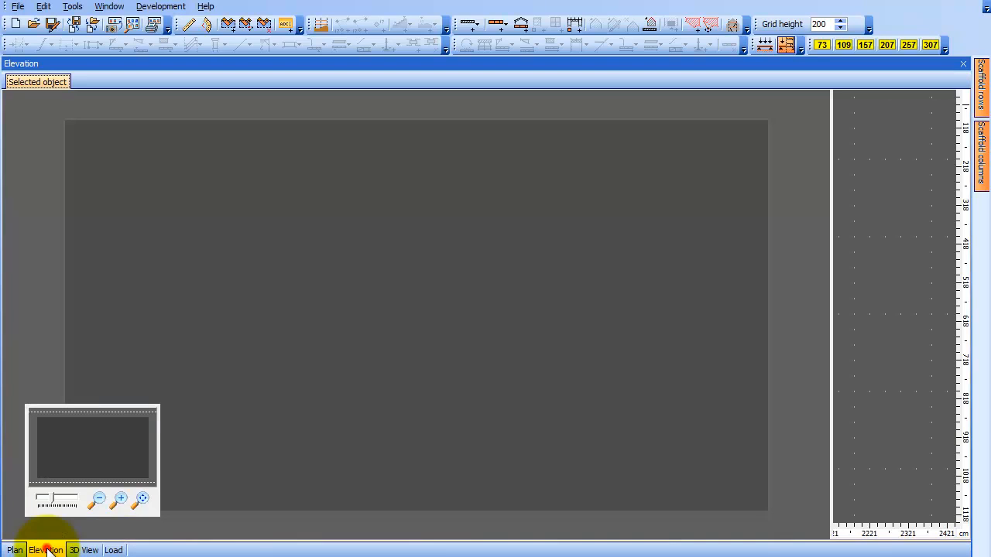
right_click(370, 243)
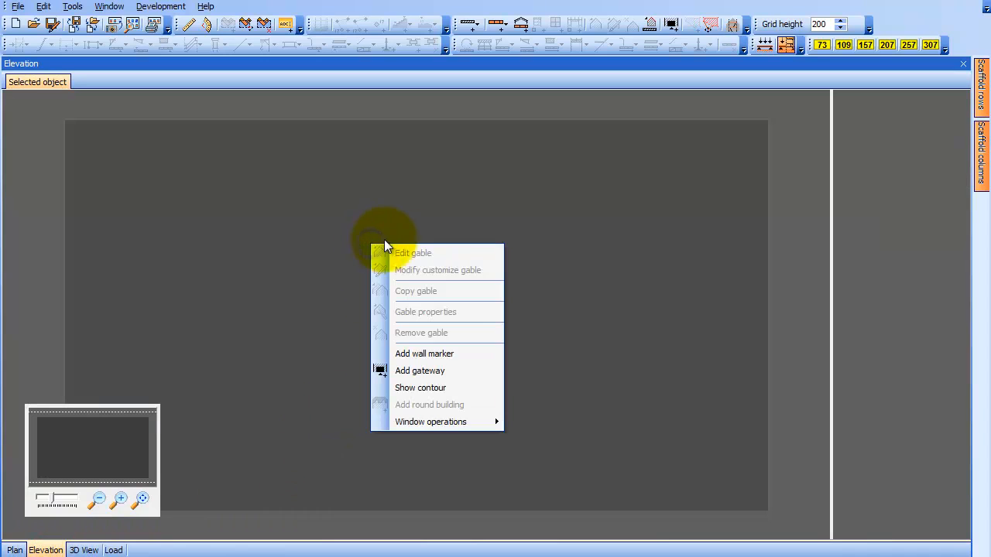
left_click(474, 373)
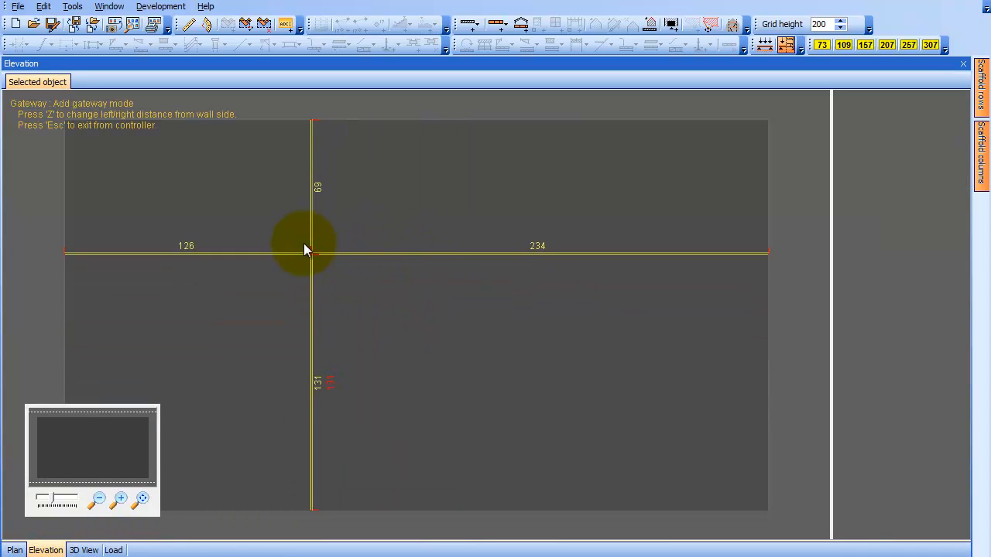
left_click(320, 241)
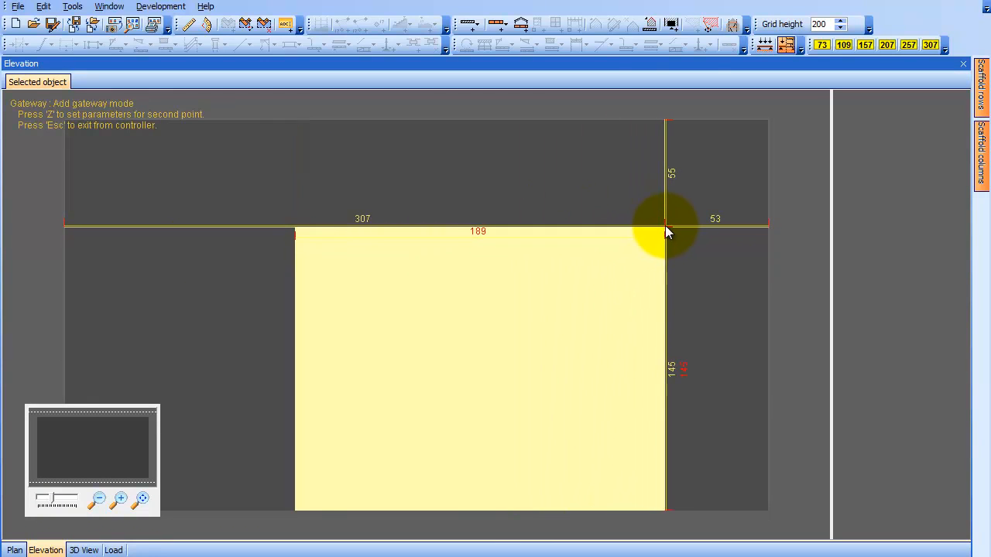
left_click(665, 225)
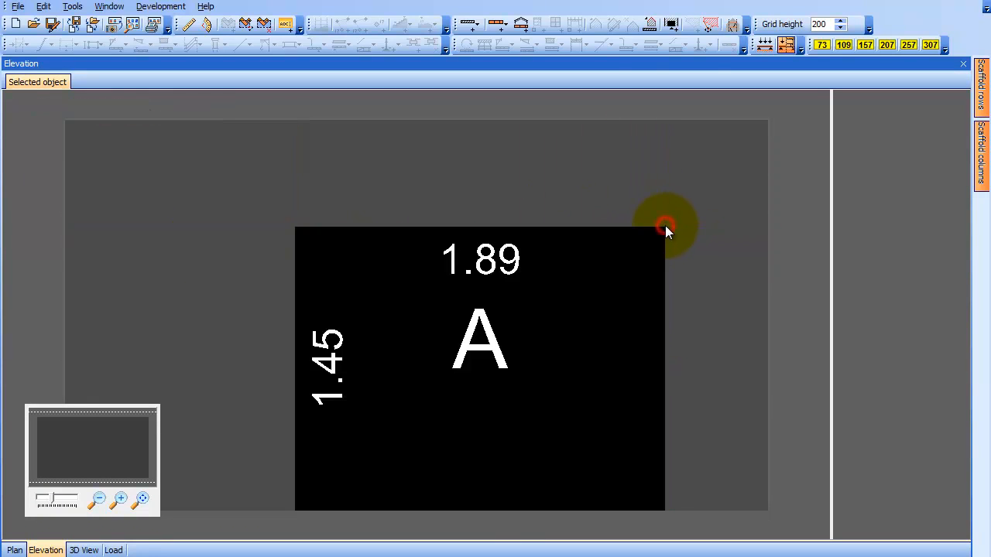
Step: Set gateway A's distance from the left-hand side to 0.95, its width to 2.10 and its height to 1.70
right_click(574, 341)
left_click(648, 366)
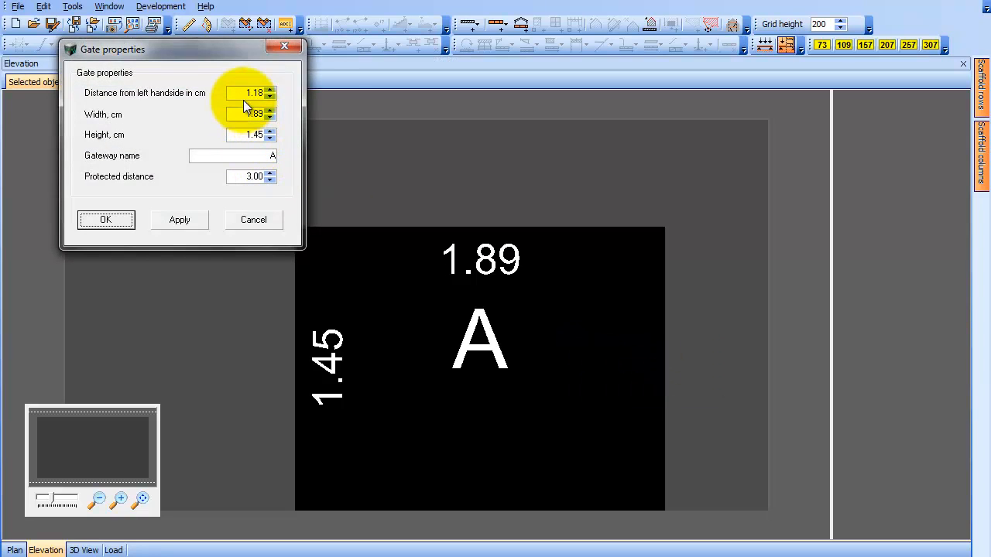
left_click_drag(241, 93, 272, 93)
type("1")
type("0.95")
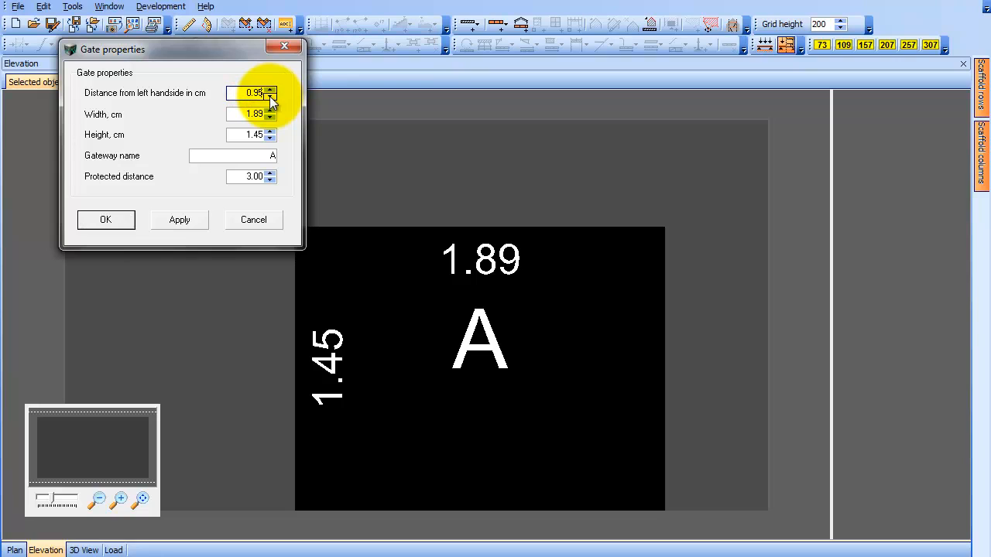
left_click_drag(243, 113, 283, 116)
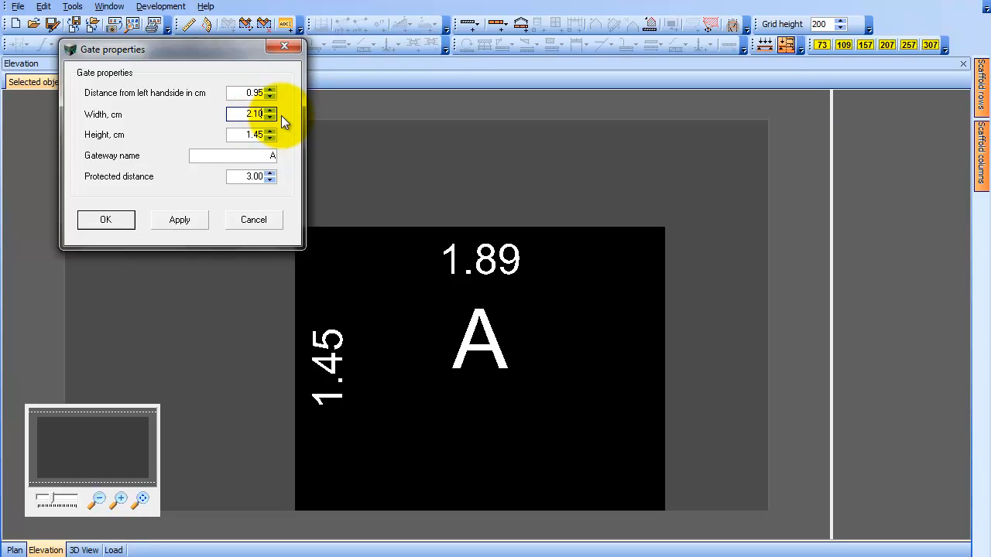
left_click_drag(237, 135, 269, 137)
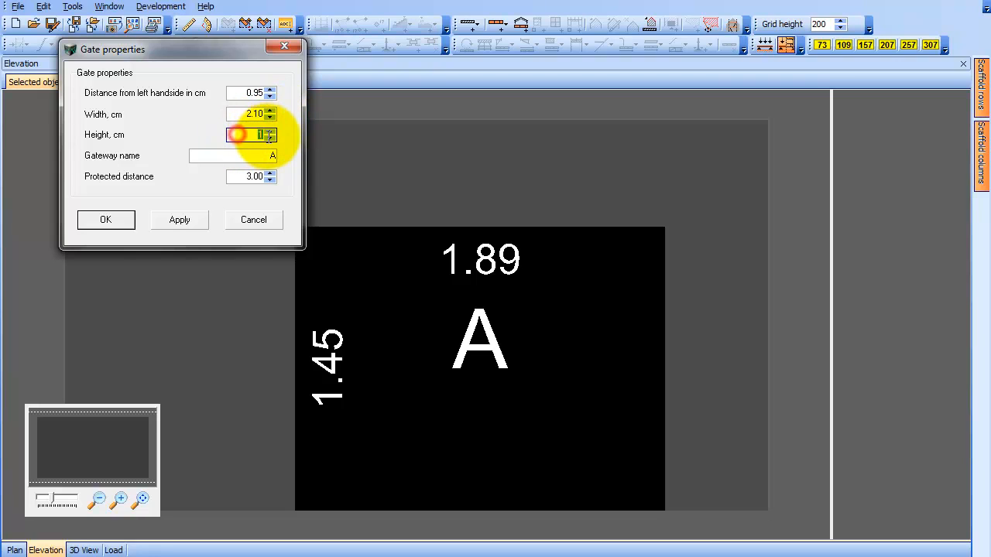
type("1.70")
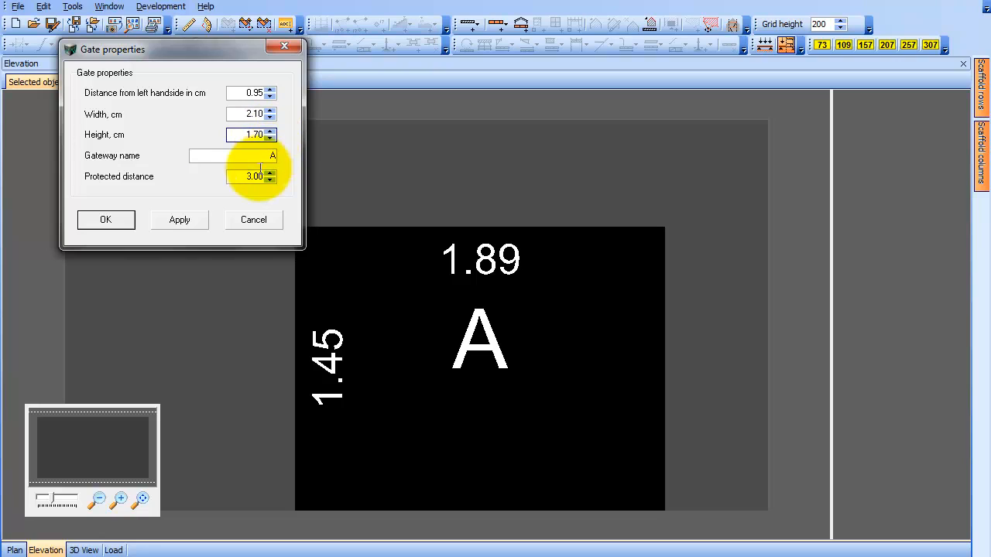
Step: Set gateway A's protected distance to 0.10, apply the properties and check the gateway in 3D
left_click_drag(232, 176, 275, 177)
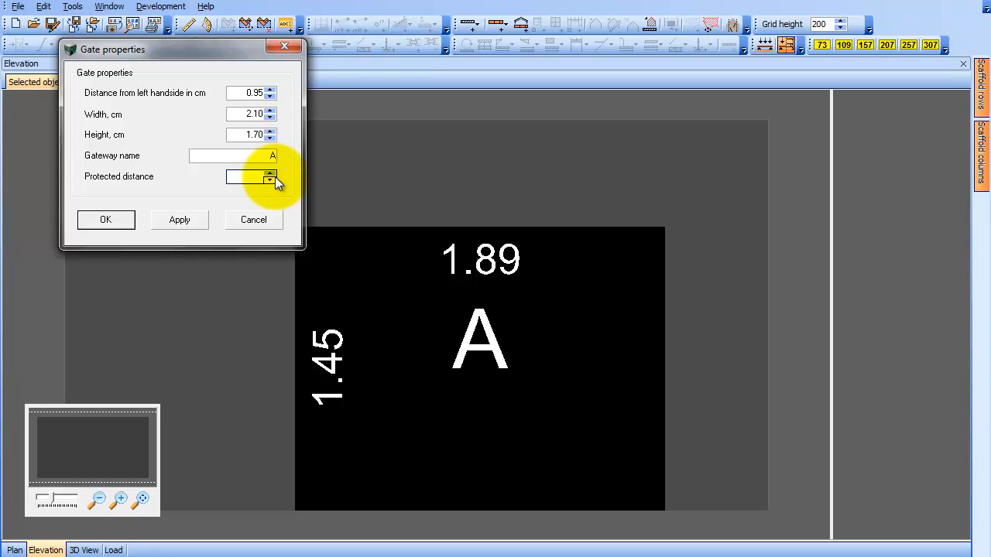
left_click(274, 175)
left_click(176, 219)
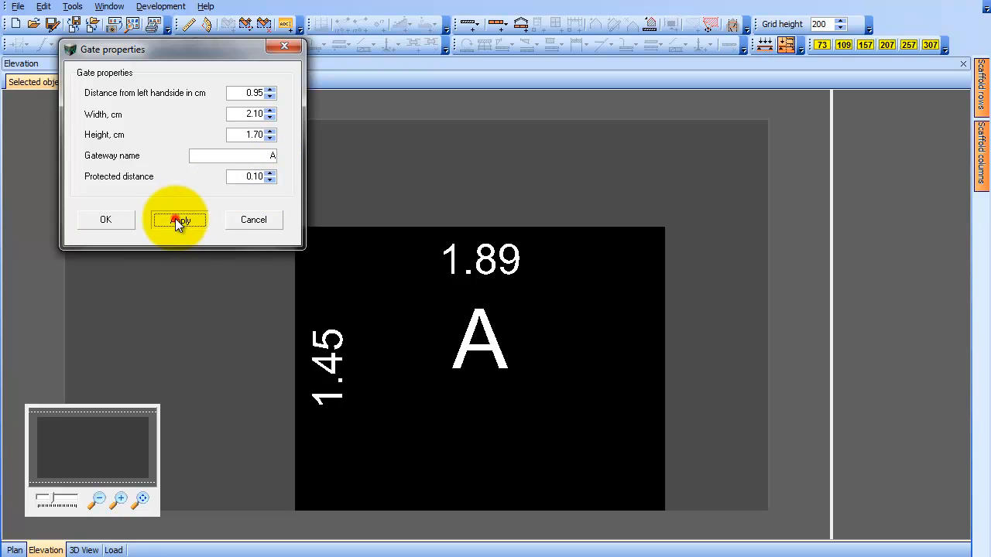
left_click(114, 221)
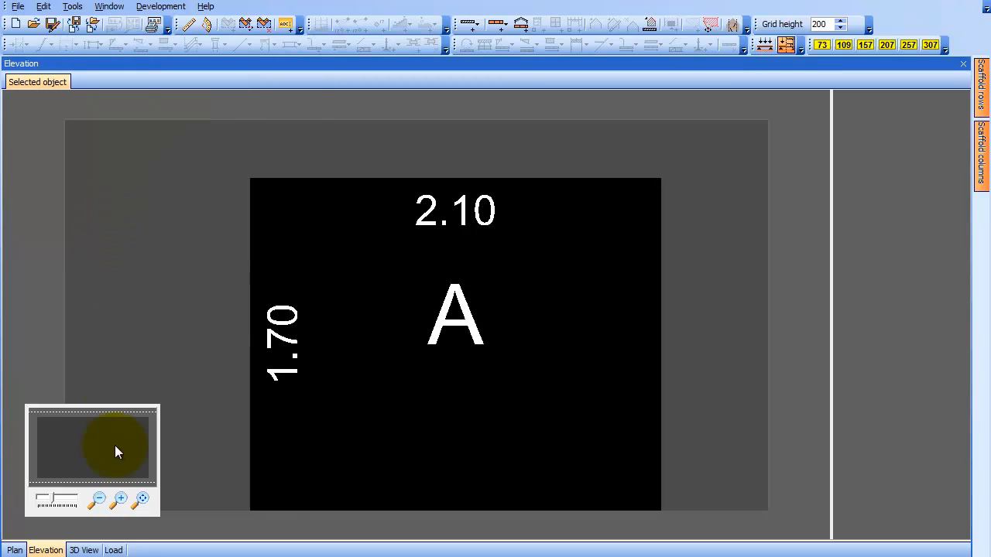
left_click(88, 551)
scroll(221, 436, "down", 2)
left_click_drag(287, 464, 321, 465)
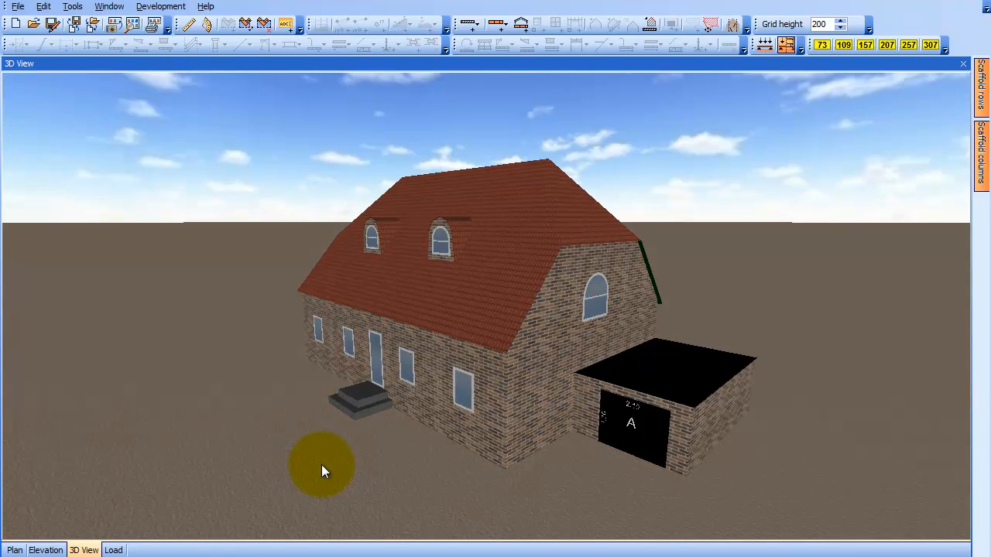
Step: Add a protective area in the plan around the outer outline of the entrance steps at the house's 1330 cm wall
left_click(14, 550)
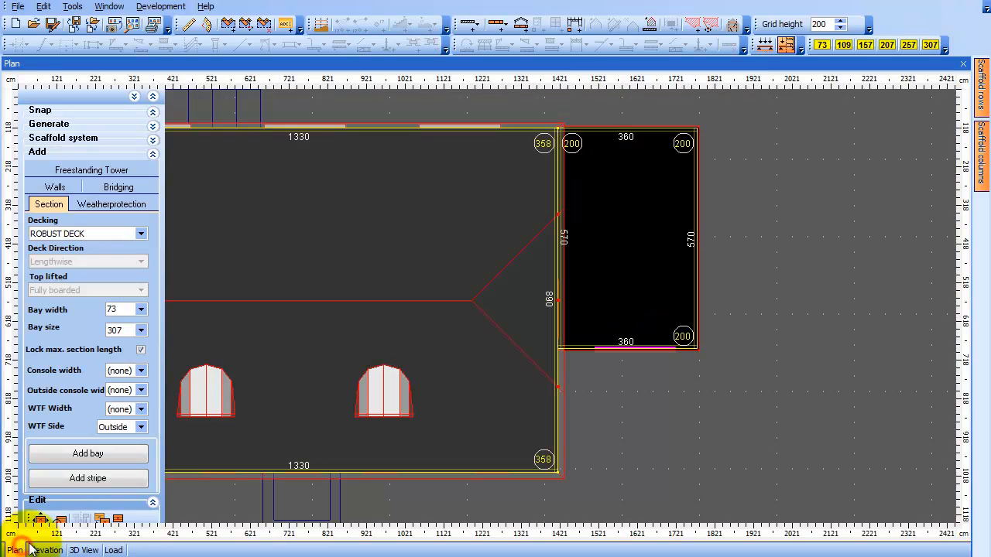
middle_click_drag(595, 465, 747, 332)
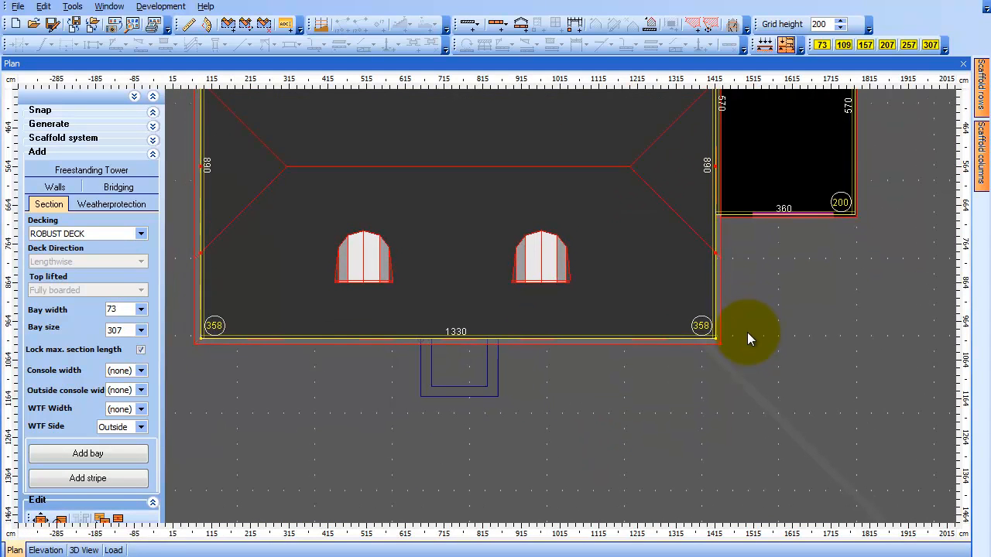
middle_click_drag(478, 423, 489, 457)
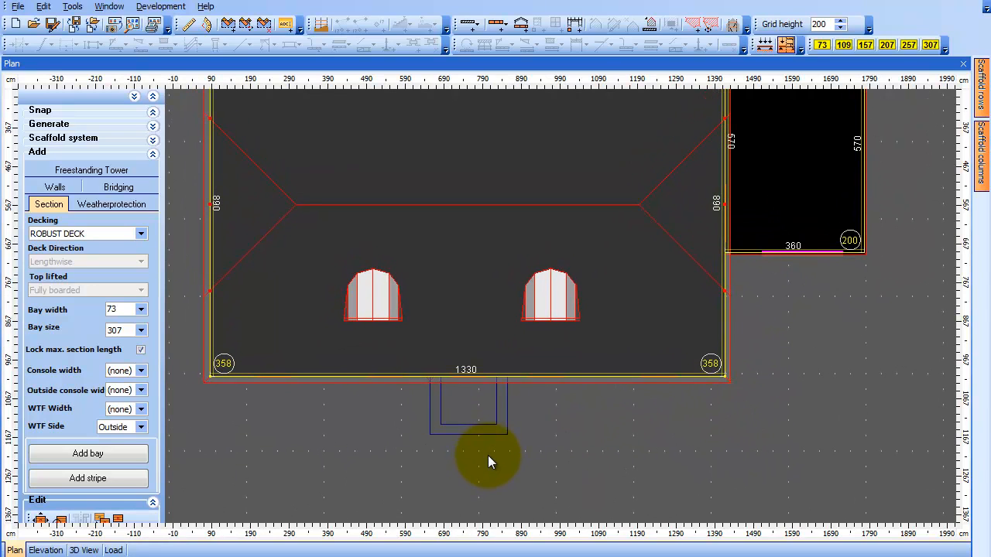
right_click(540, 415)
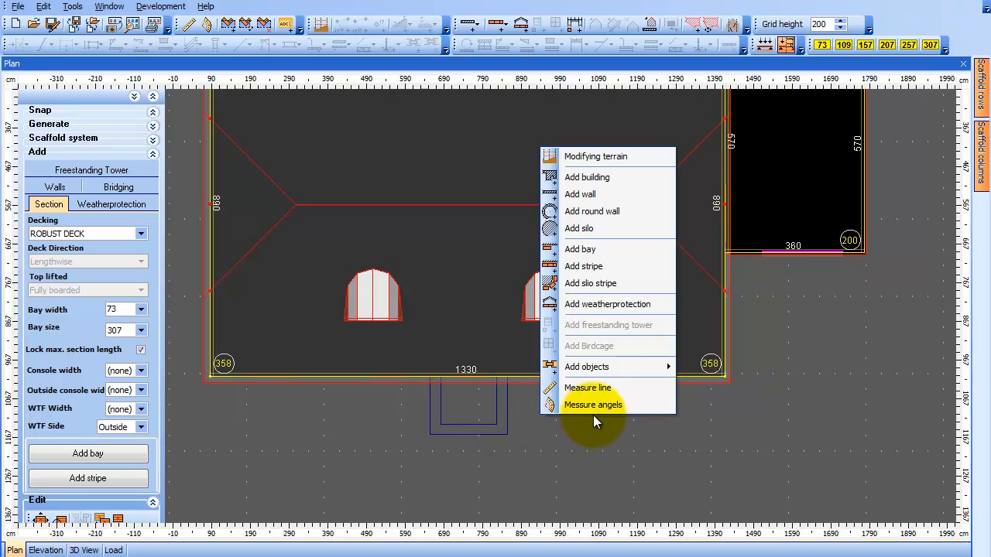
mouse_move(624, 370)
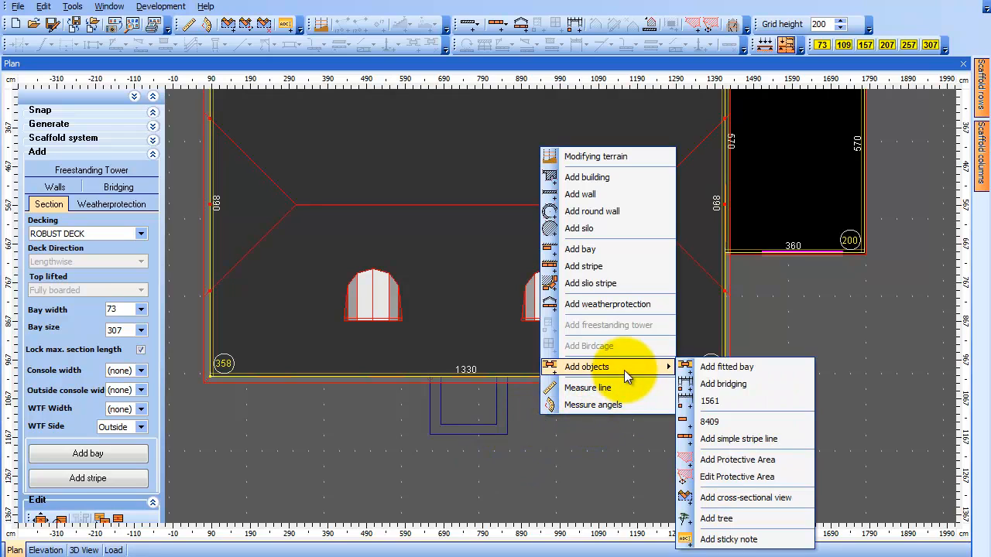
left_click(742, 460)
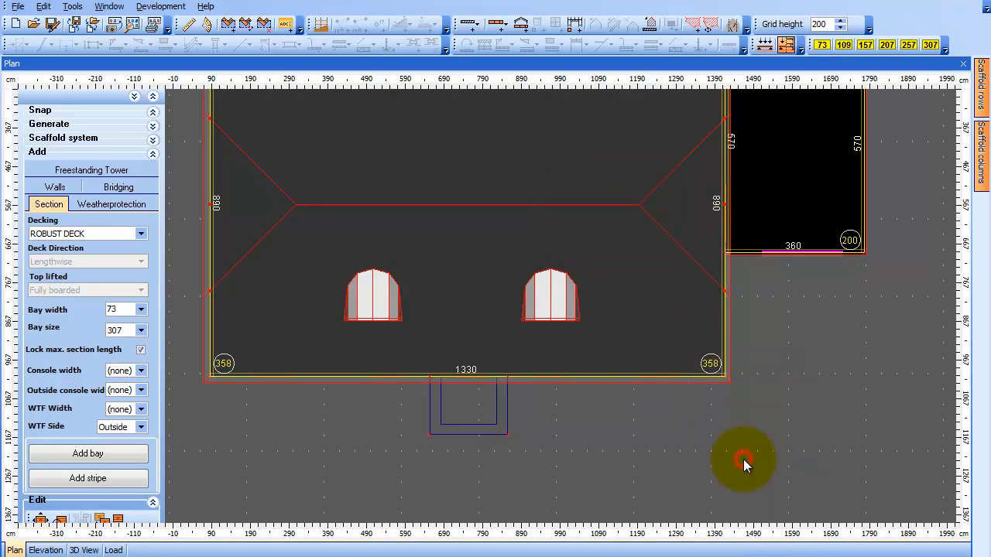
left_click(431, 377)
left_click(432, 434)
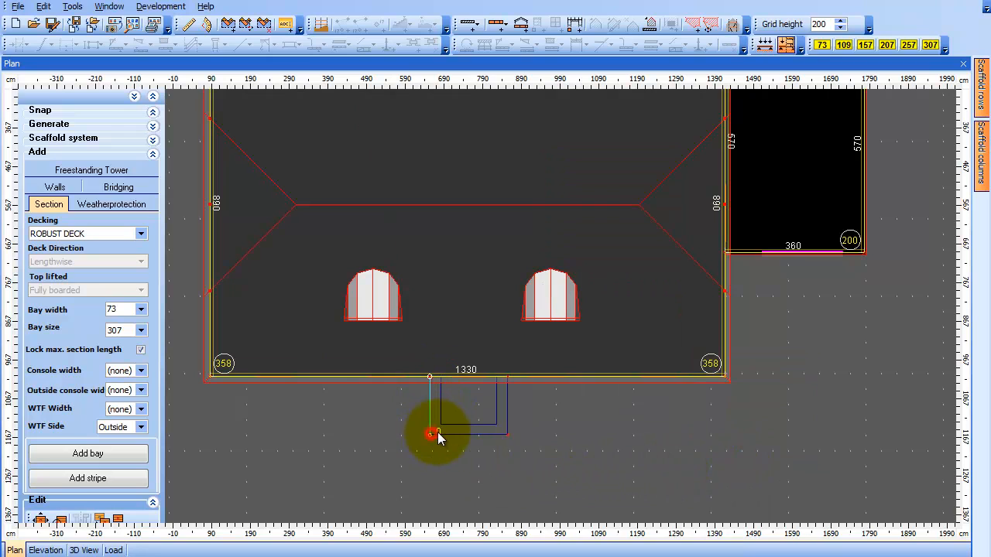
left_click(512, 439)
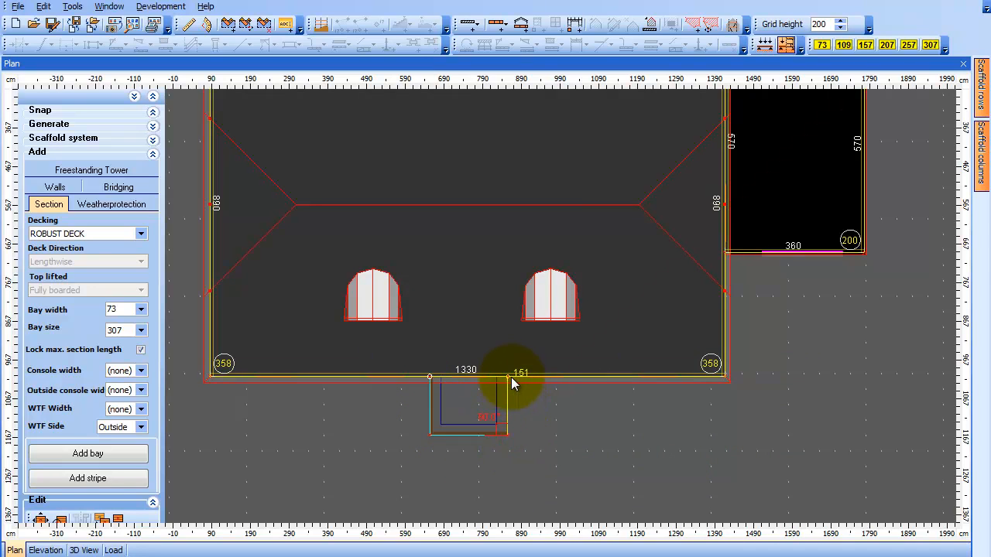
left_click(510, 378)
right_click(433, 380)
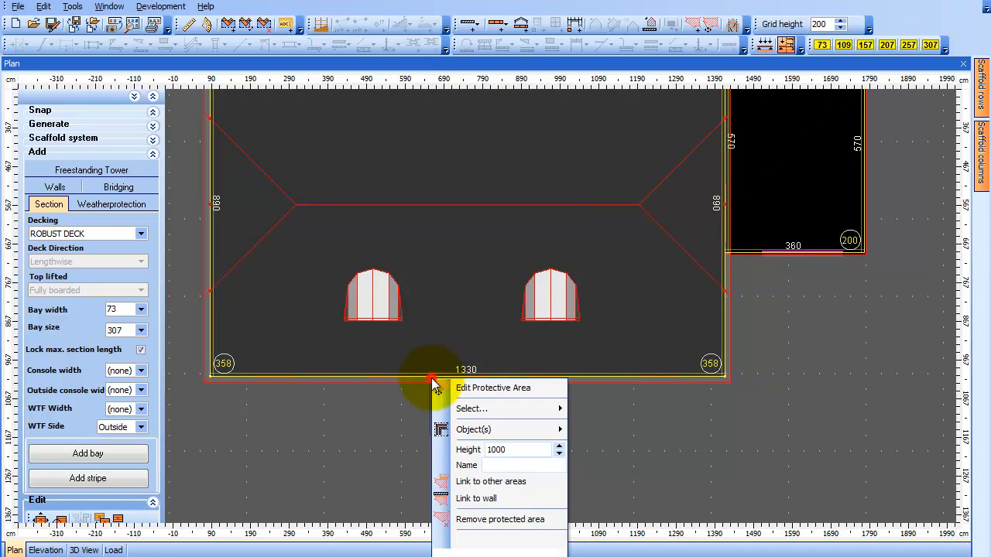
Step: Set the height of the entrance steps' protective area to 200
left_click(516, 449)
type("2")
type("00")
key("Return")
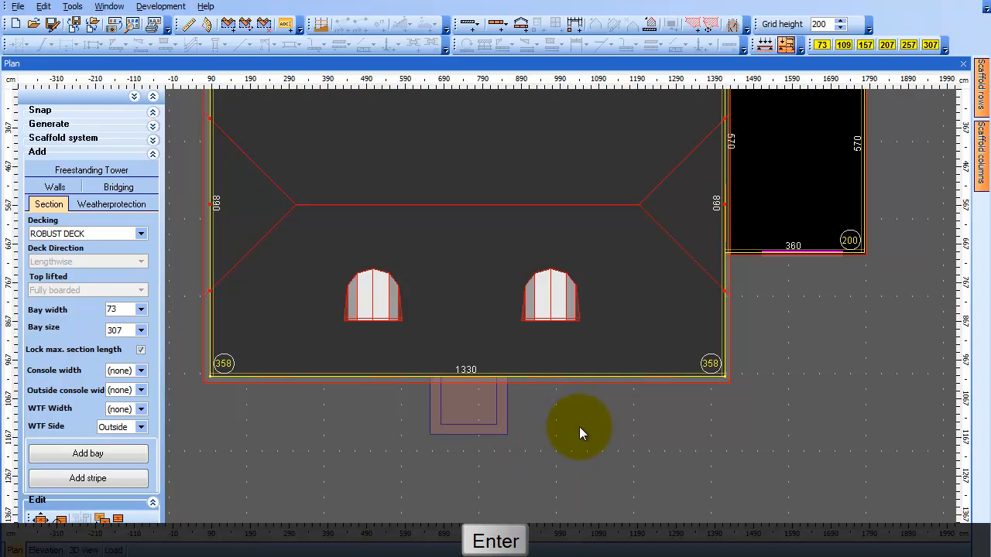